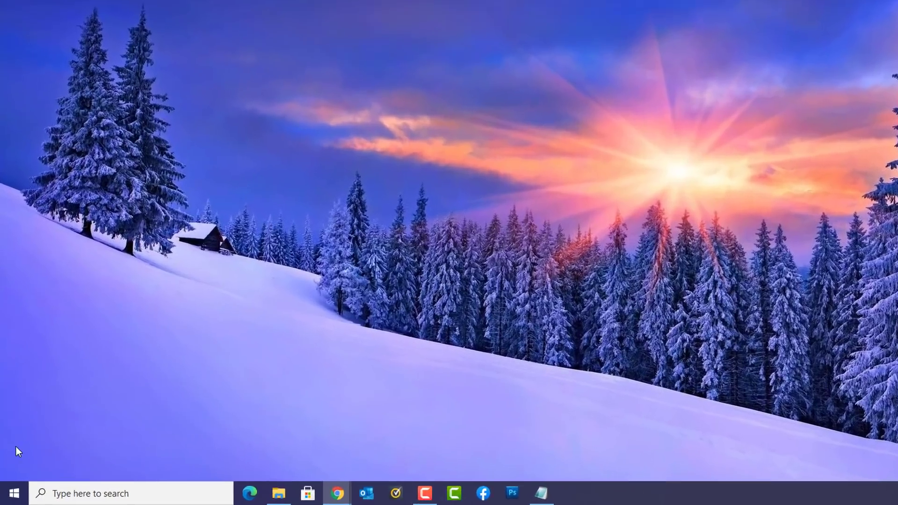
# Step: Search for cmd and launch Command Prompt as administrator
pyautogui.click(54, 498)
pyautogui.write('cmd')
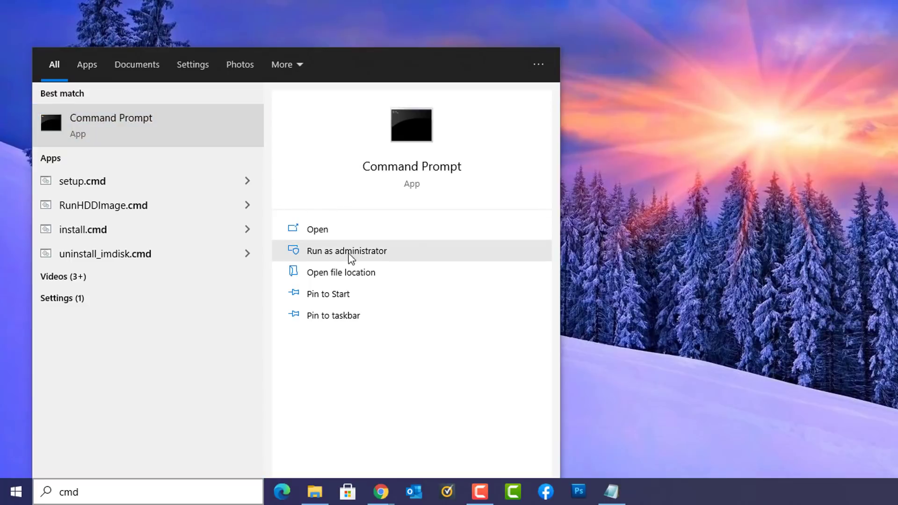
pyautogui.click(357, 254)
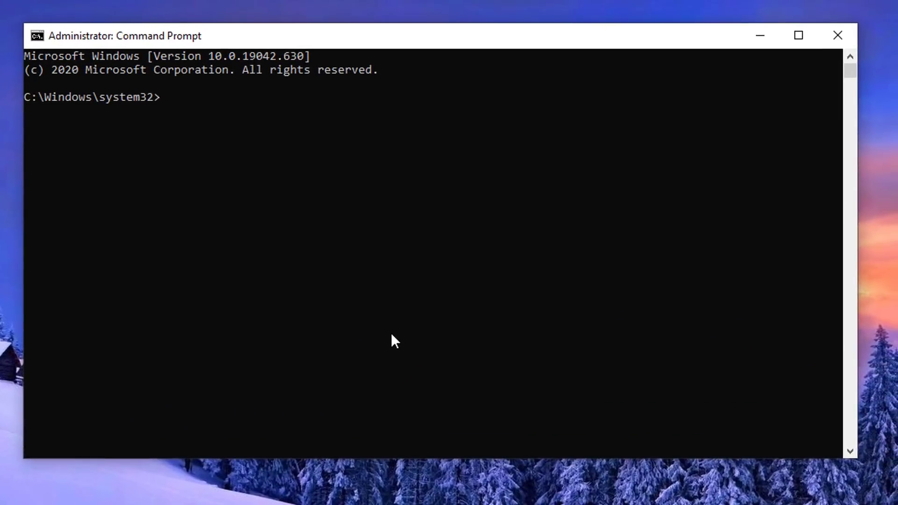
# Step: Ping google.com and select its reply address 216.58.212.206
pyautogui.write('ping google.com')
pyautogui.press('Return')
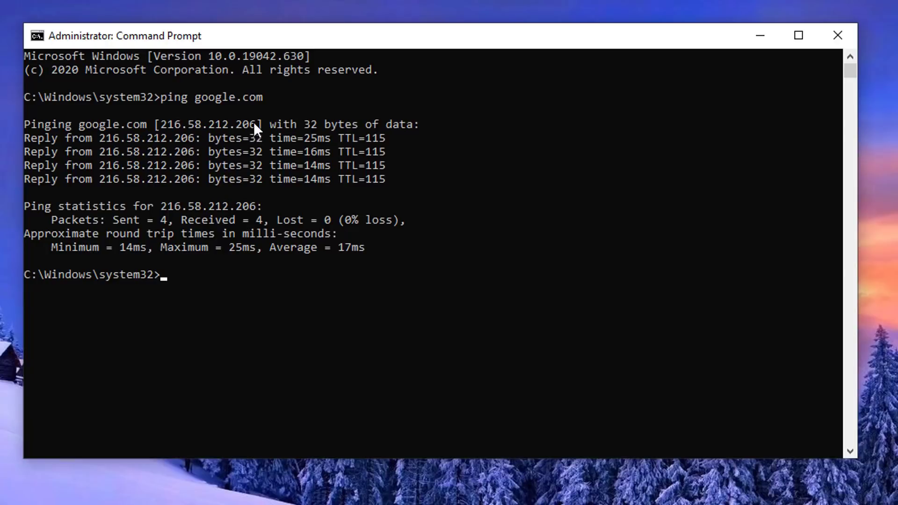
pyautogui.moveTo(255, 122); pyautogui.dragTo(164, 128)
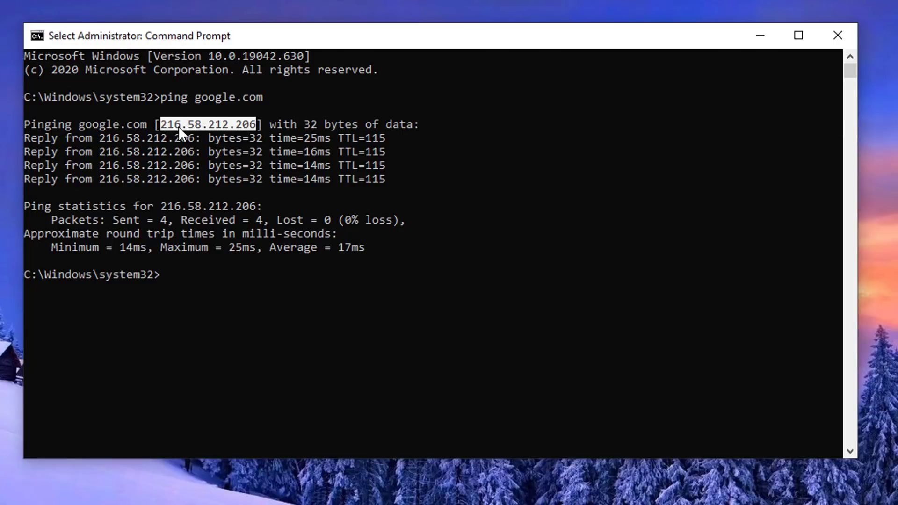
# Step: Copy 216.58.212.206 and load it in Chrome to confirm Google opens
pyautogui.hotkey('ctrl', 'c')
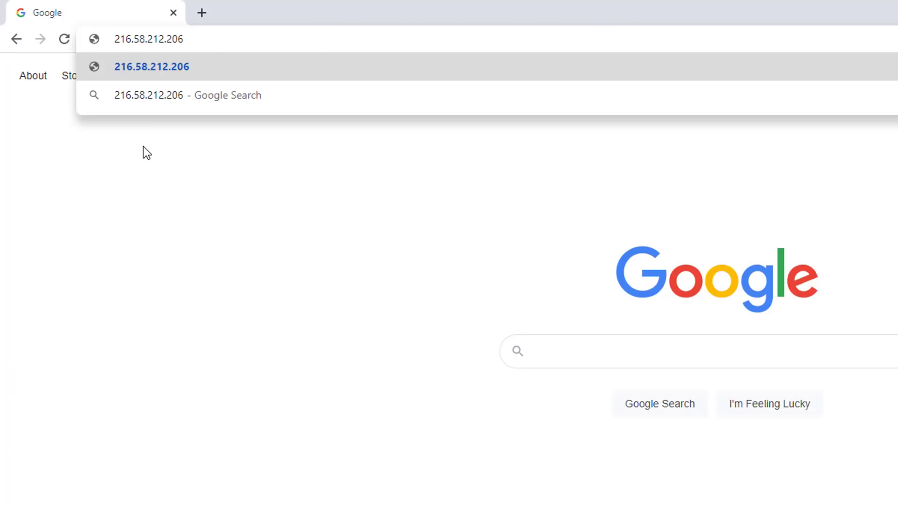
pyautogui.press('Return')
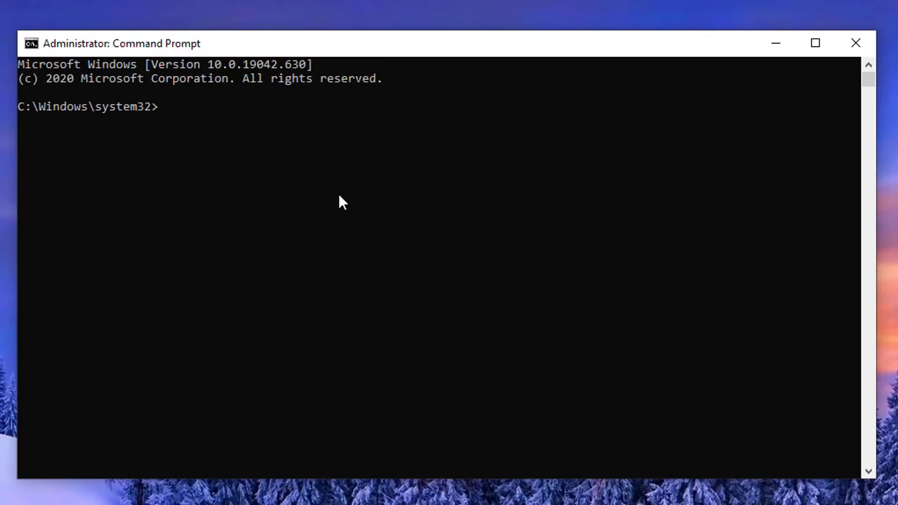
# Step: Run ipconfig /all to list every adapter's full configuration
pyautogui.write('ipconfig /all')
pyautogui.press('Return')
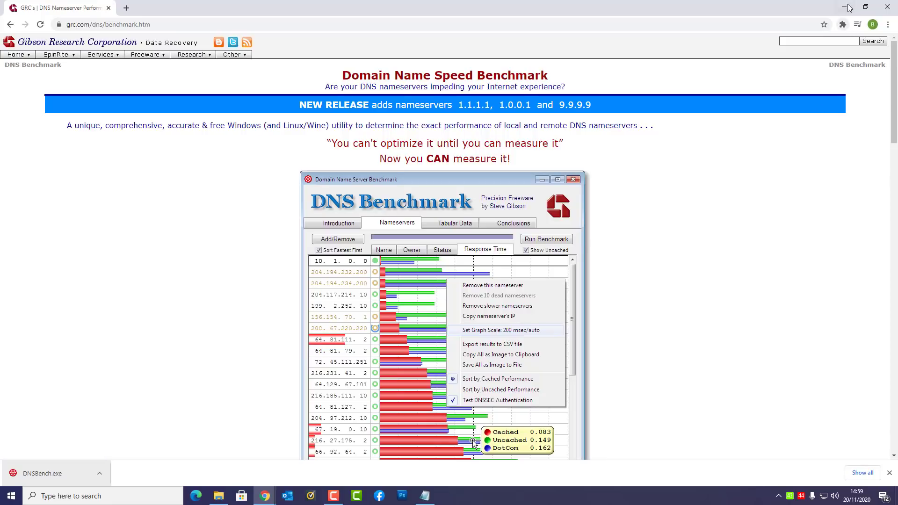
# Step: Minimize Chrome and run DNSBench.exe from the DSN BenchMark folder
pyautogui.click(850, 6)
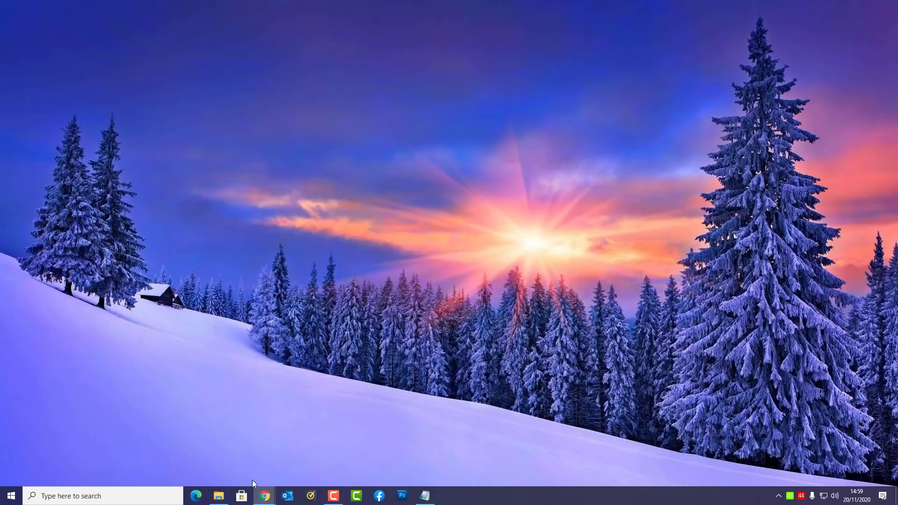
pyautogui.click(218, 496)
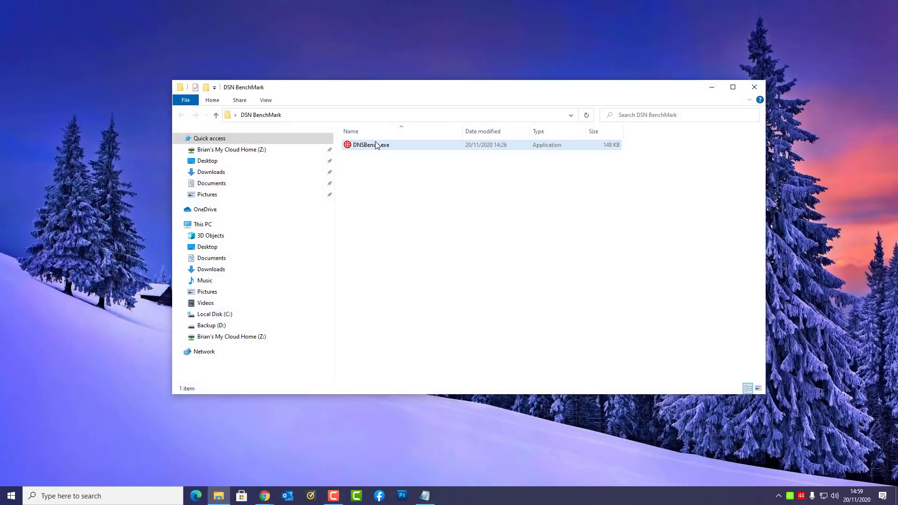
pyautogui.doubleClick(377, 146)
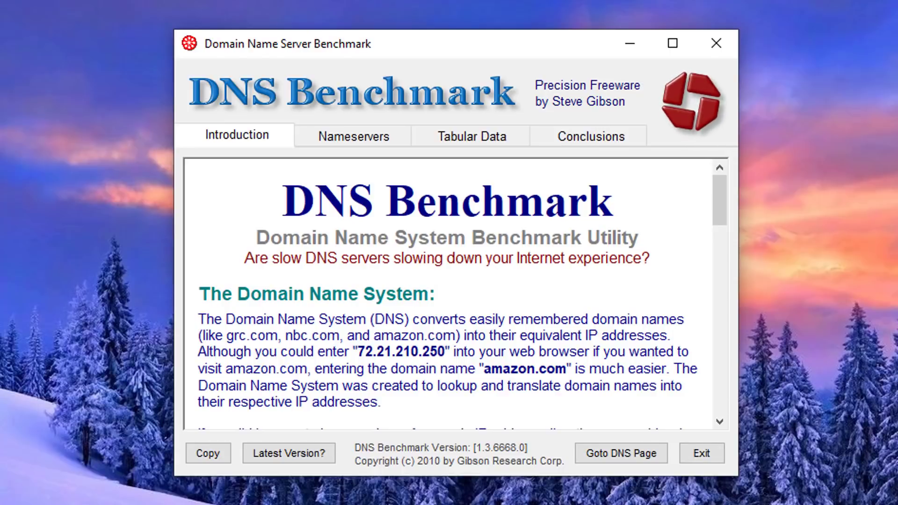
# Step: On the Nameservers tab, run the benchmark on the built-in nameserver list
pyautogui.click(351, 131)
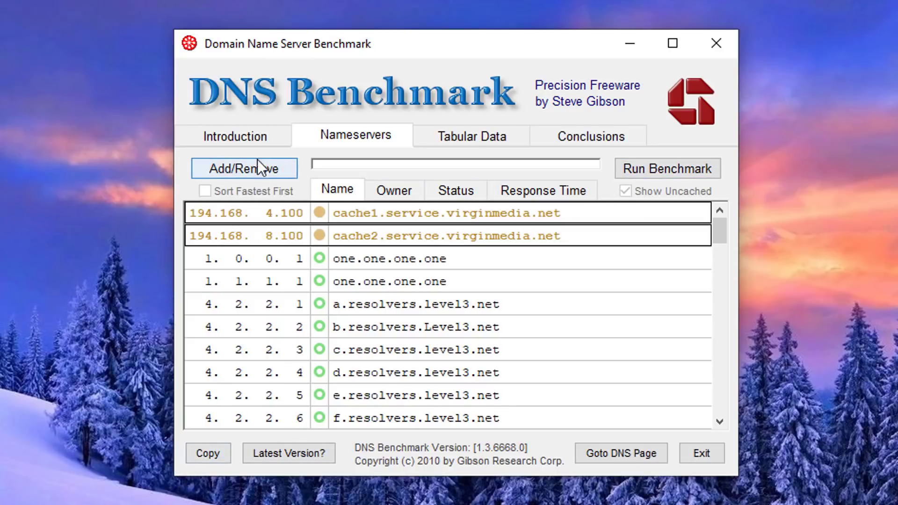
pyautogui.rightClick(409, 250)
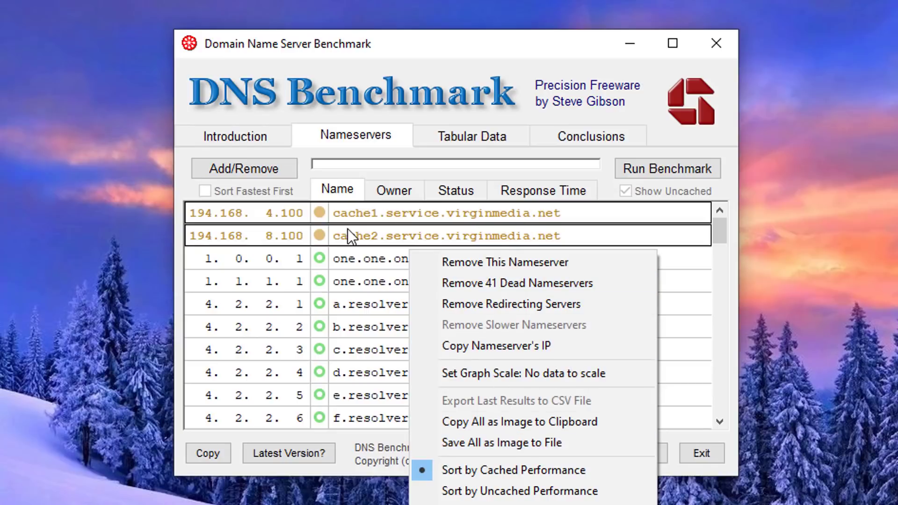
pyautogui.click(487, 49)
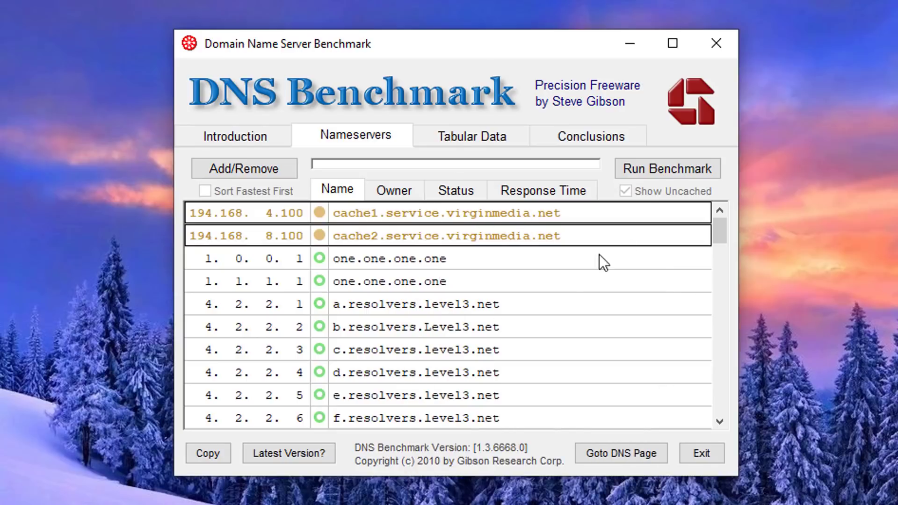
pyautogui.click(622, 169)
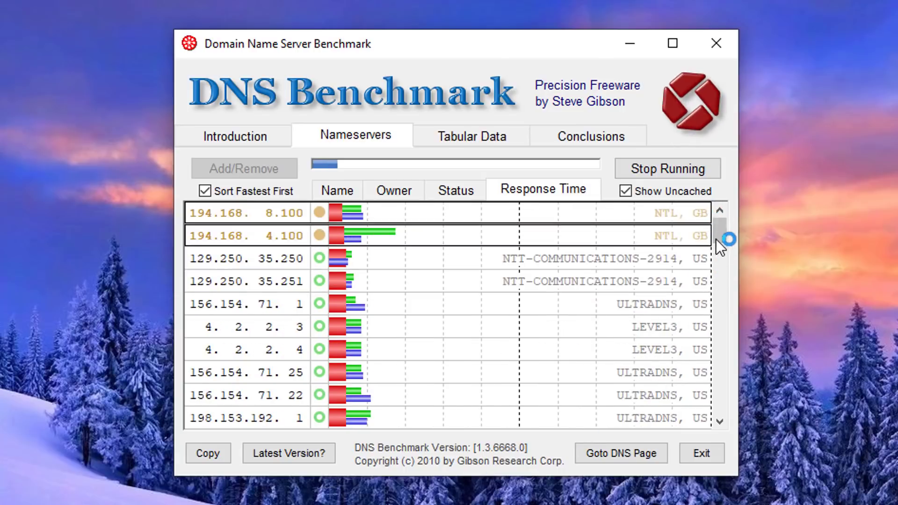
# Step: Build a custom resolver list and rerun the benchmark, ranking 194.168.8.100 fastest
pyautogui.moveTo(718, 232); pyautogui.dragTo(718, 253)
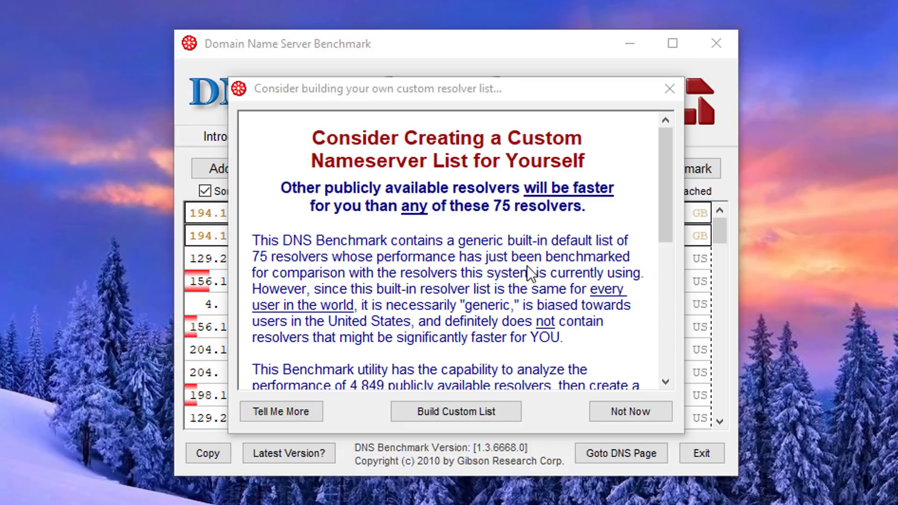
pyautogui.click(455, 411)
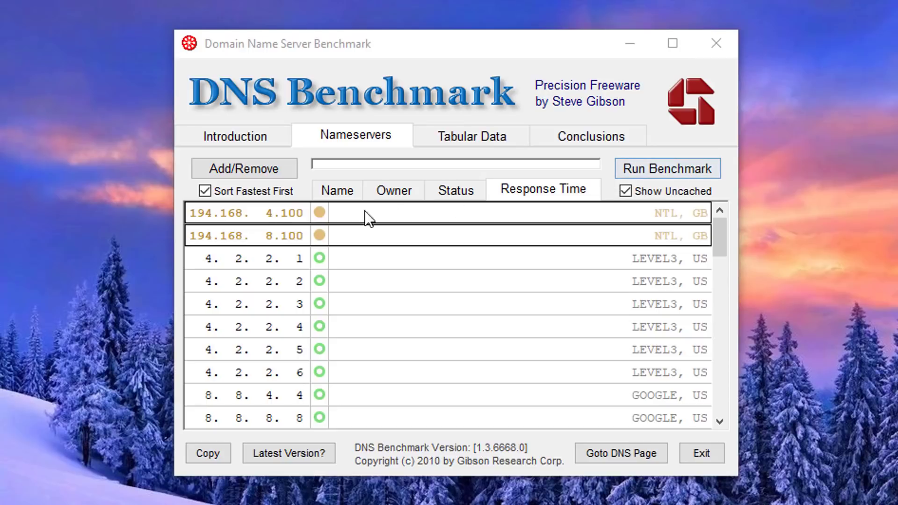
pyautogui.scroll(-2, 327, 321)
pyautogui.scroll(2, 326, 322)
pyautogui.click(668, 168)
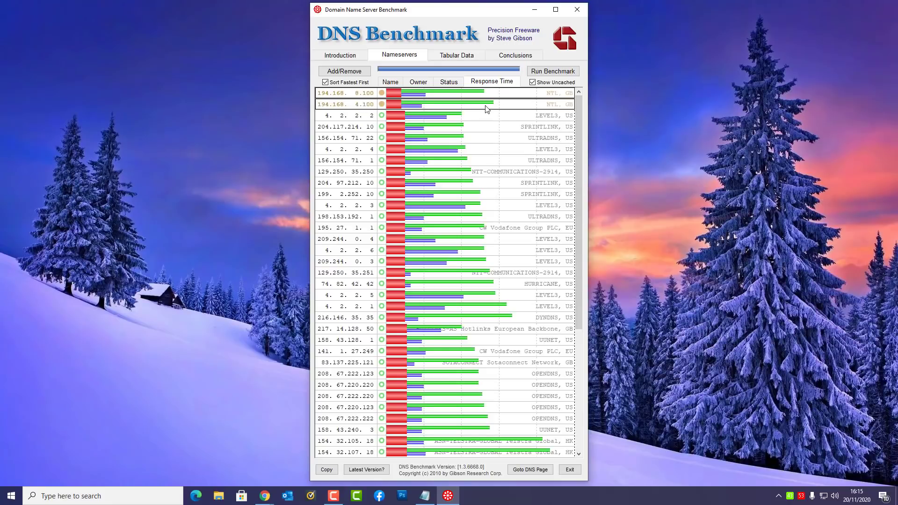
# Step: Scroll through the UK ISP DNS server table in Chrome
pyautogui.moveTo(487, 107)
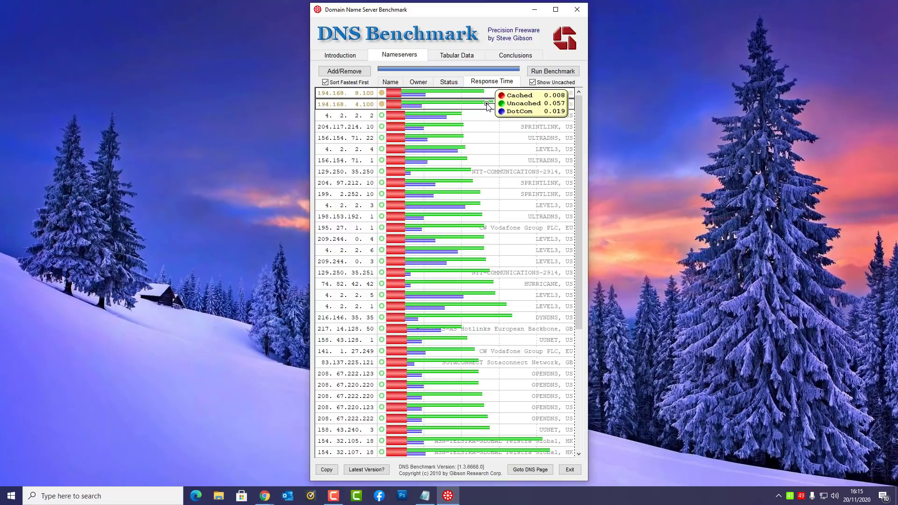
pyautogui.scroll(-2, 896, 102)
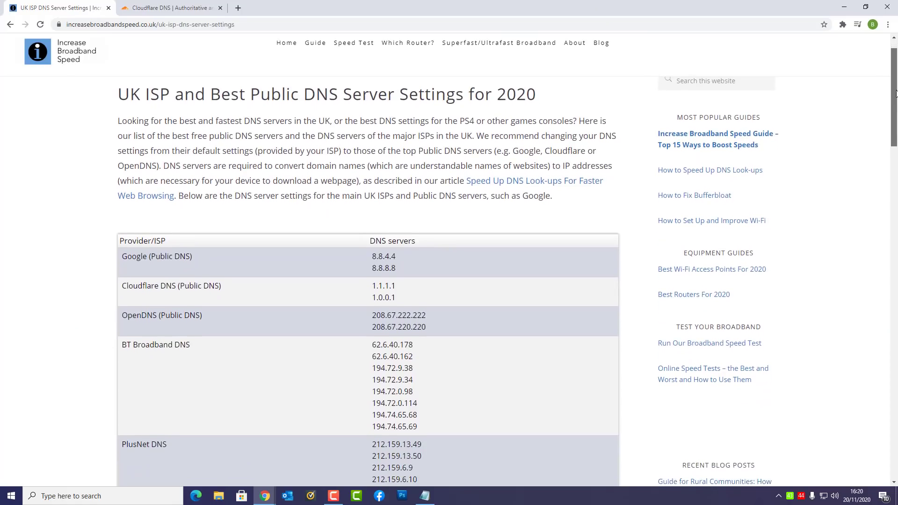
pyautogui.scroll(-1, 896, 102)
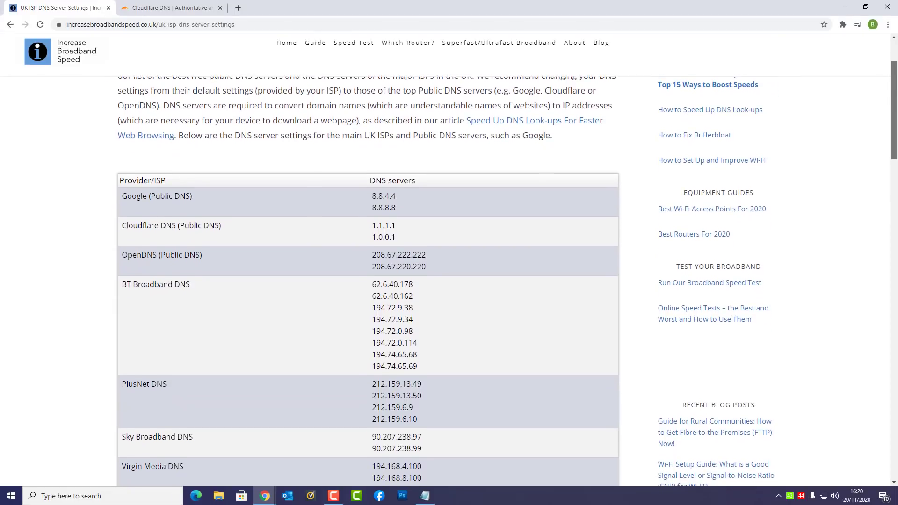
pyautogui.scroll(-2, 446, 282)
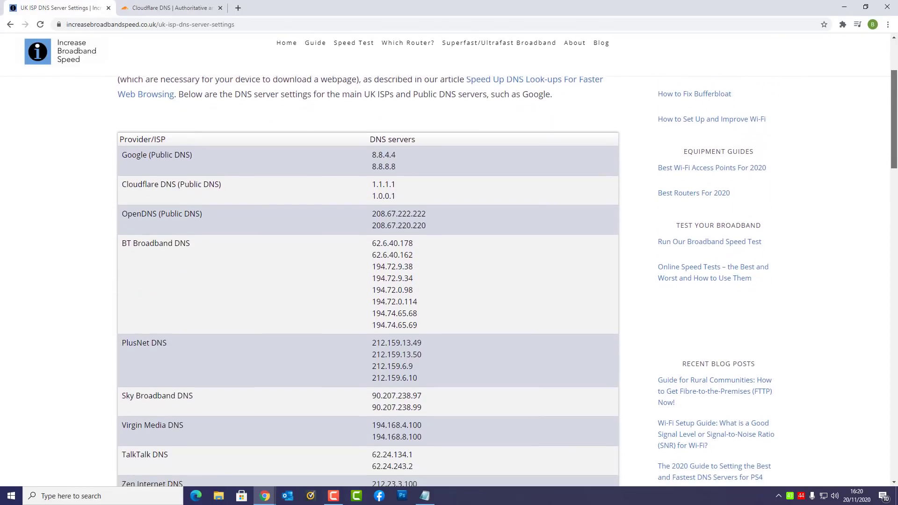
pyautogui.scroll(-2, 445, 281)
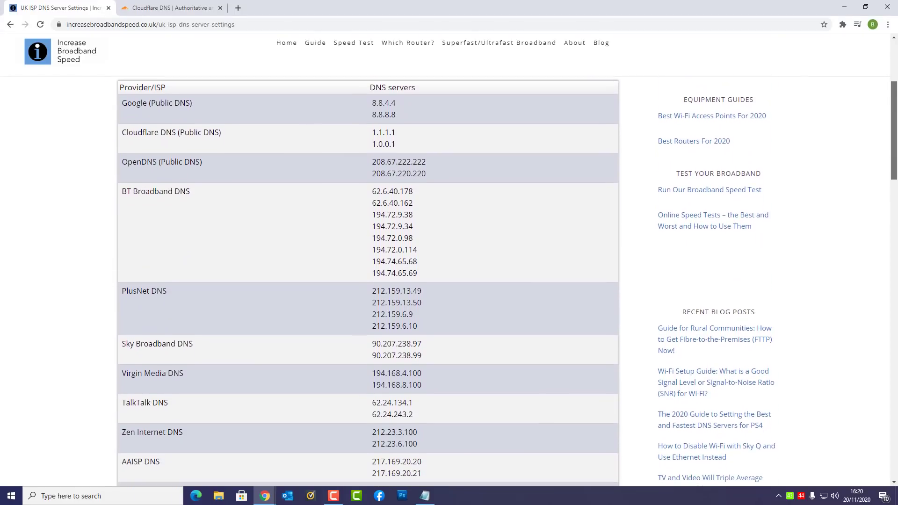
pyautogui.scroll(-2, 445, 281)
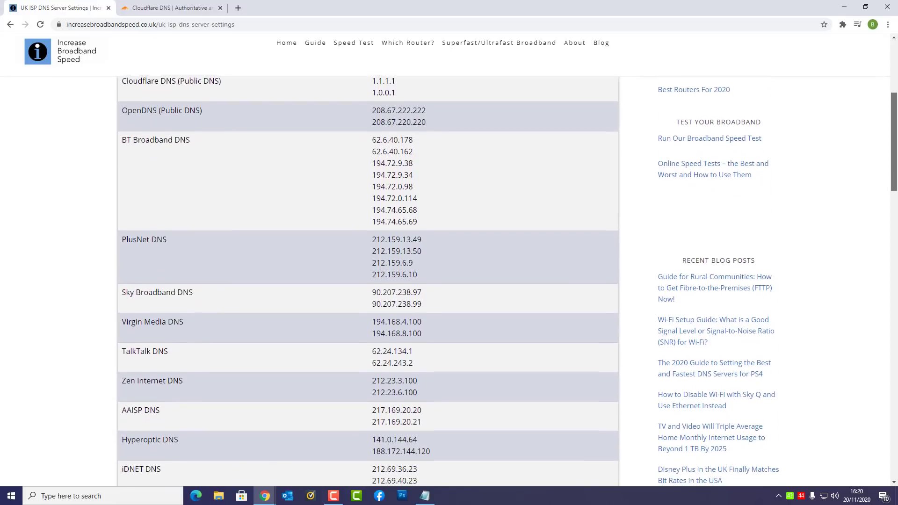
pyautogui.scroll(-4, 446, 282)
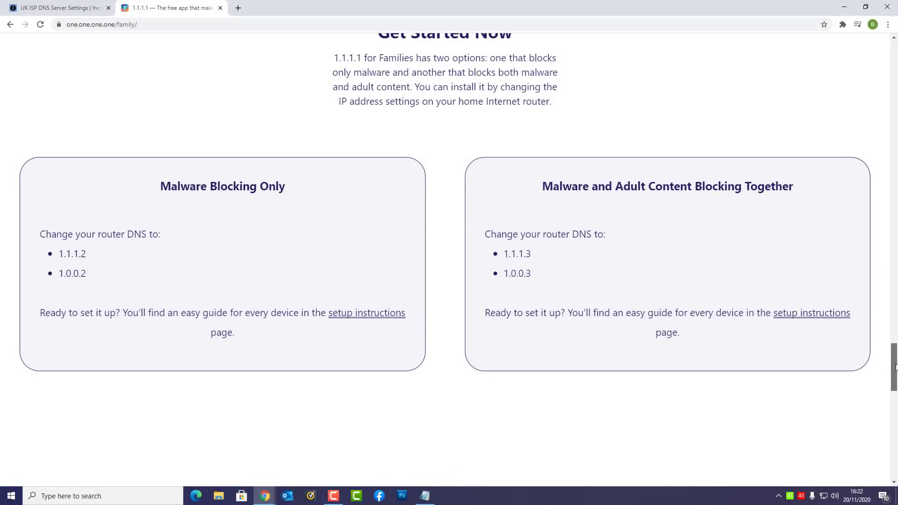
# Step: Scroll back up to review the family DNS addresses 1.1.1.3 and 1.0.0.3
pyautogui.scroll(1, 892, 365)
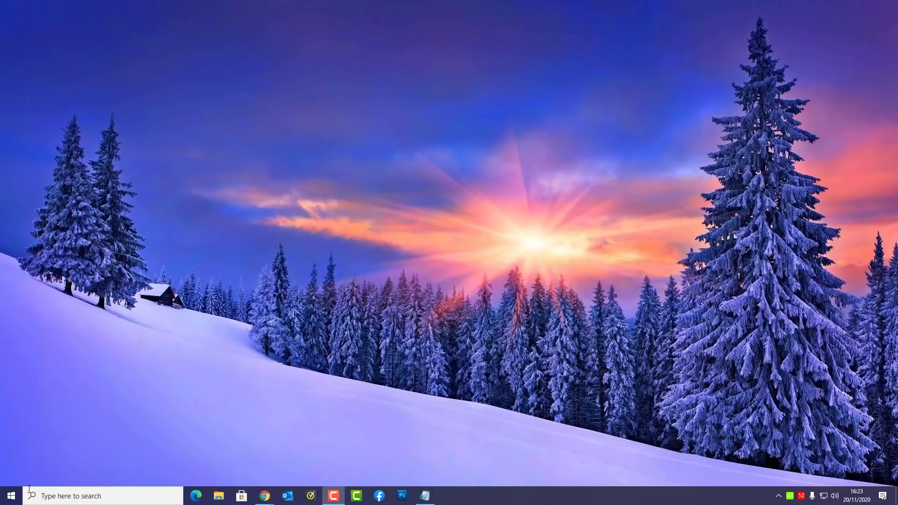
# Step: Go from Start to Settings' Network & Internet status and open the adapter list
pyautogui.click(11, 495)
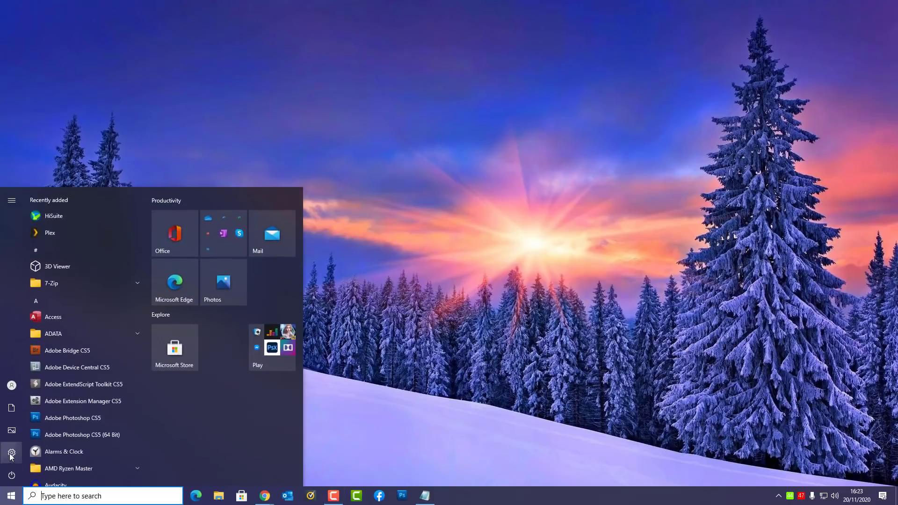
pyautogui.click(11, 448)
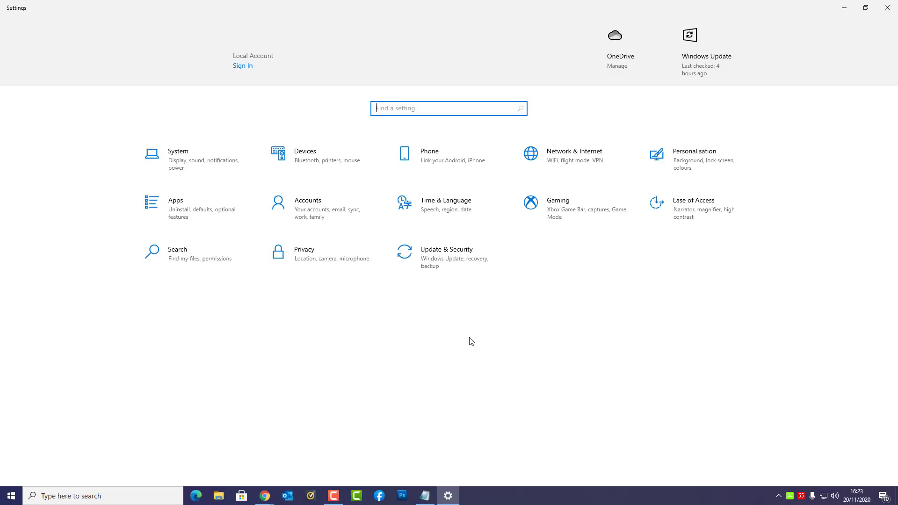
pyautogui.click(570, 164)
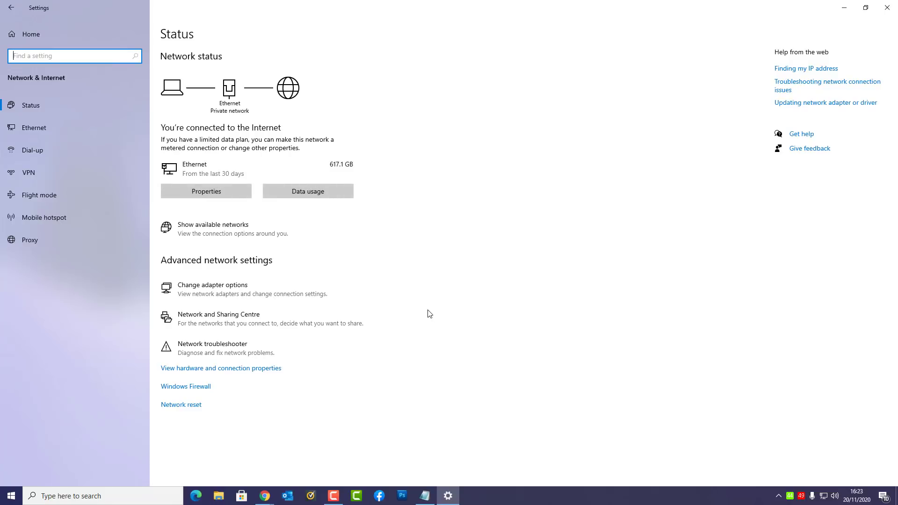
pyautogui.click(264, 299)
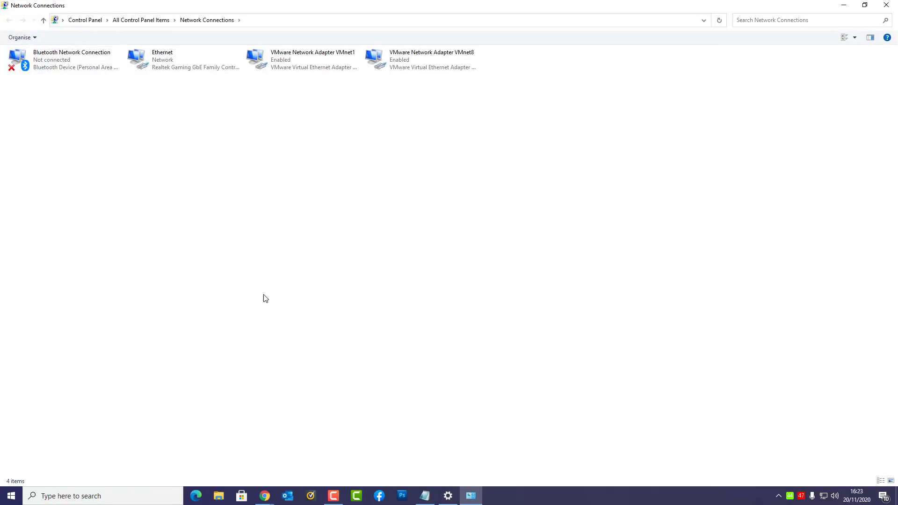
# Step: Open the Ethernet adapter's Internet Protocol Version 4 (TCP/IPv4) Properties dialog
pyautogui.click(167, 59)
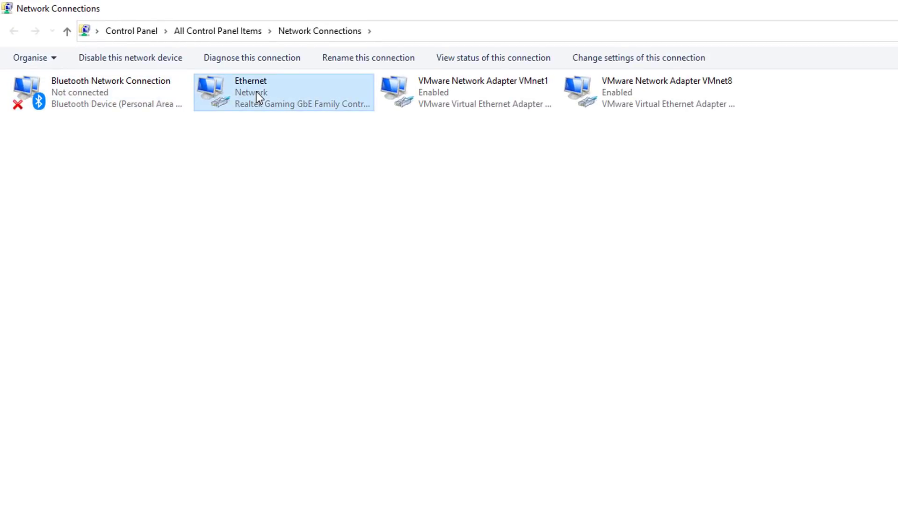
pyautogui.doubleClick(256, 92)
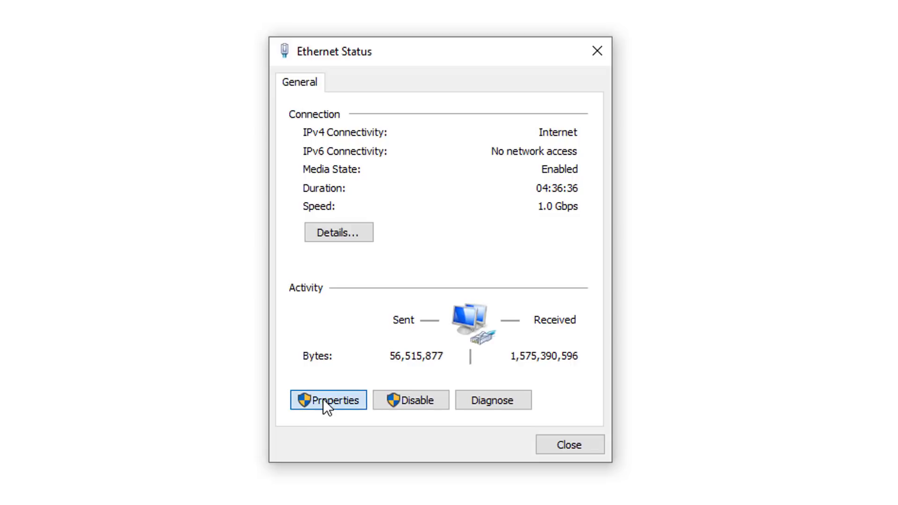
pyautogui.click(323, 399)
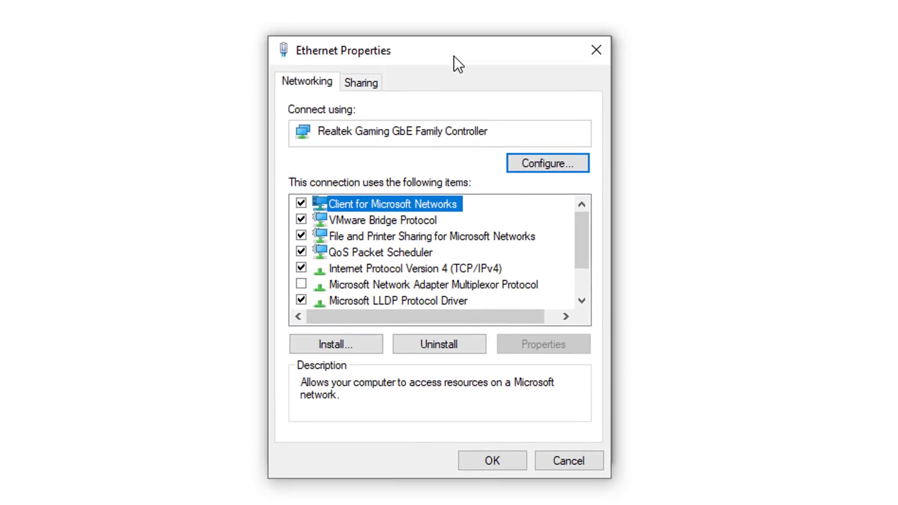
pyautogui.click(419, 255)
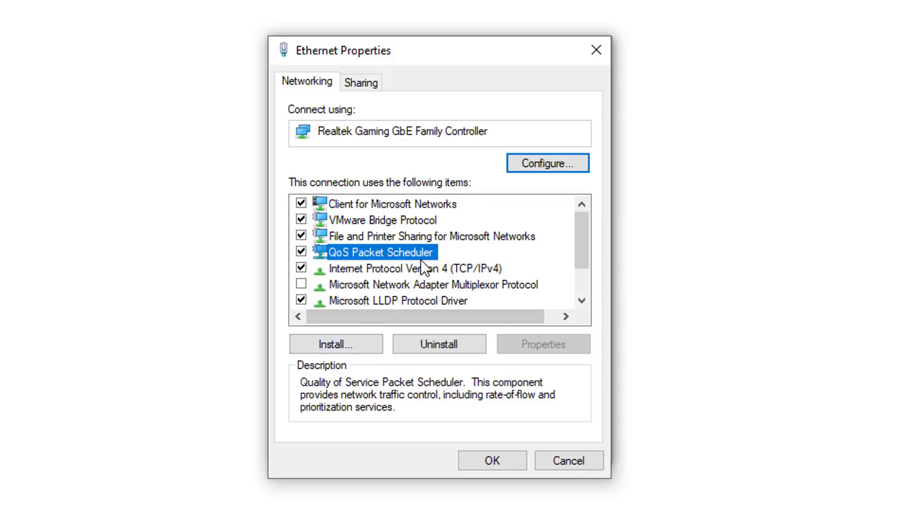
pyautogui.click(414, 269)
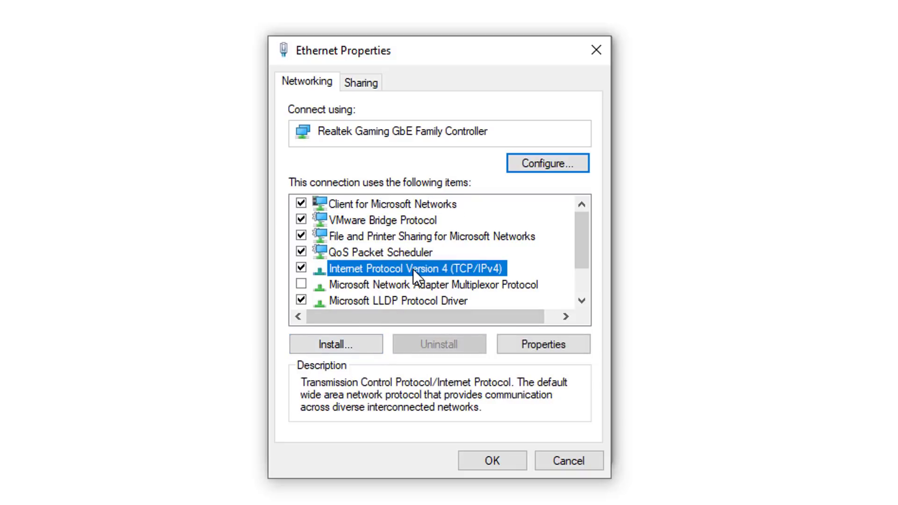
pyautogui.doubleClick(413, 268)
pyautogui.moveTo(479, 120); pyautogui.dragTo(448, 60)
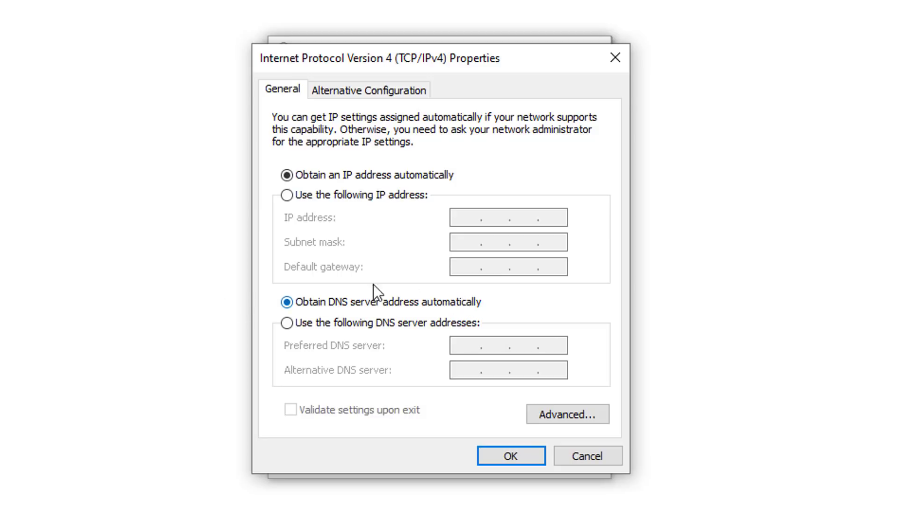
# Step: Switch to manual DNS and enter 1.1.1.2 as preferred and 1.0.0.2 as alternative server
pyautogui.click(287, 324)
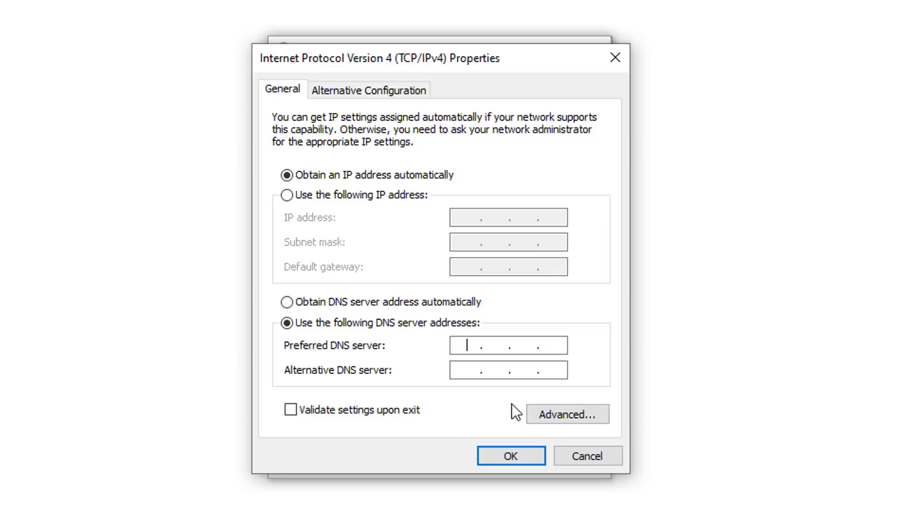
pyautogui.write('1.1.1.2')
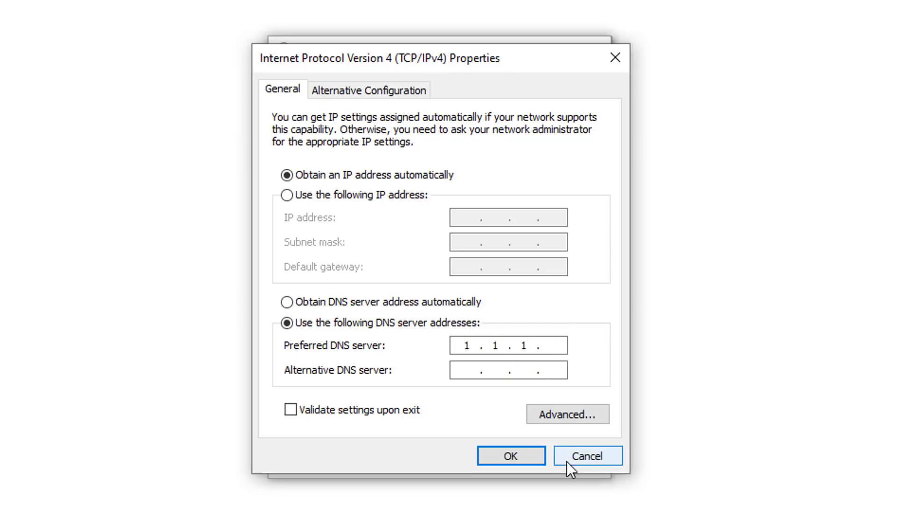
pyautogui.click(463, 370)
pyautogui.write('1.0')
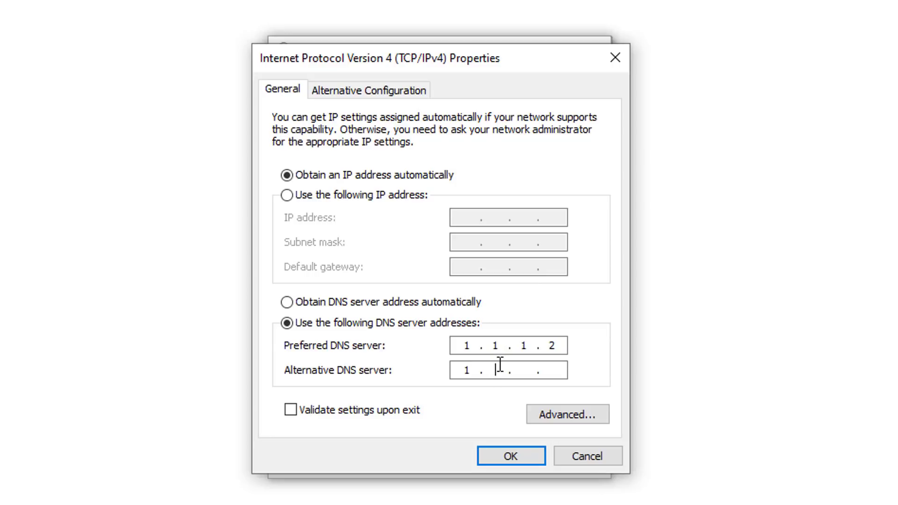
pyautogui.write('.0.2')
# Step: Change both servers' last number to 3, giving 1.1.1.3 and 1.0.0.3
pyautogui.doubleClick(551, 349)
pyautogui.write('3')
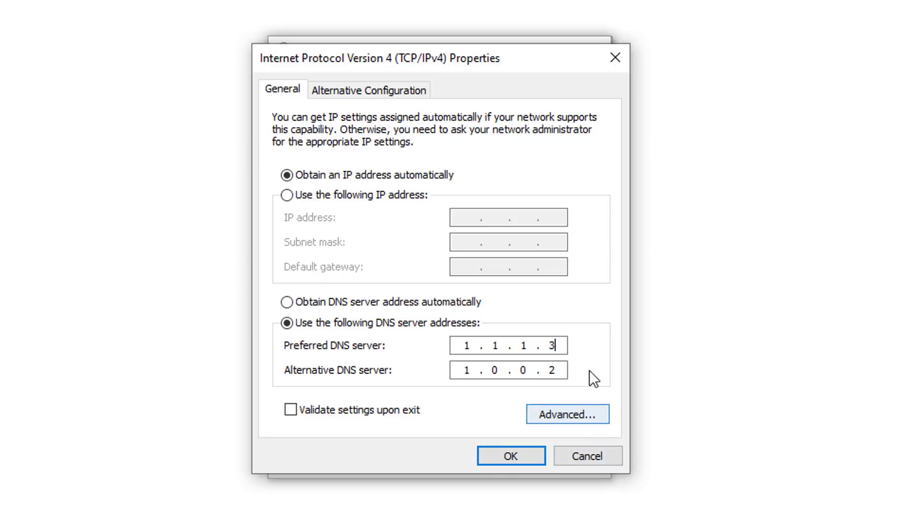
pyautogui.doubleClick(551, 370)
pyautogui.write('3')
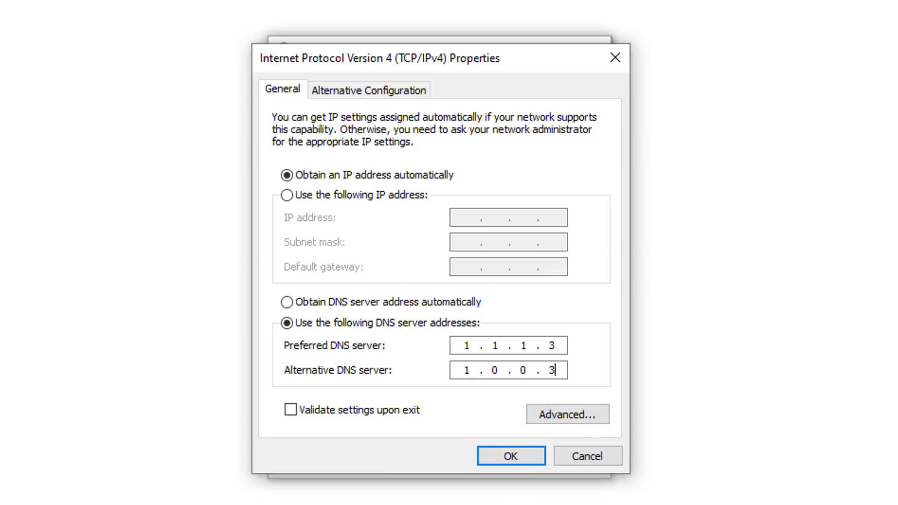
# Step: Confirm the IPv4 Properties dialog to apply the 1.1.1.3 / 1.0.0.3 DNS servers
pyautogui.click(526, 454)
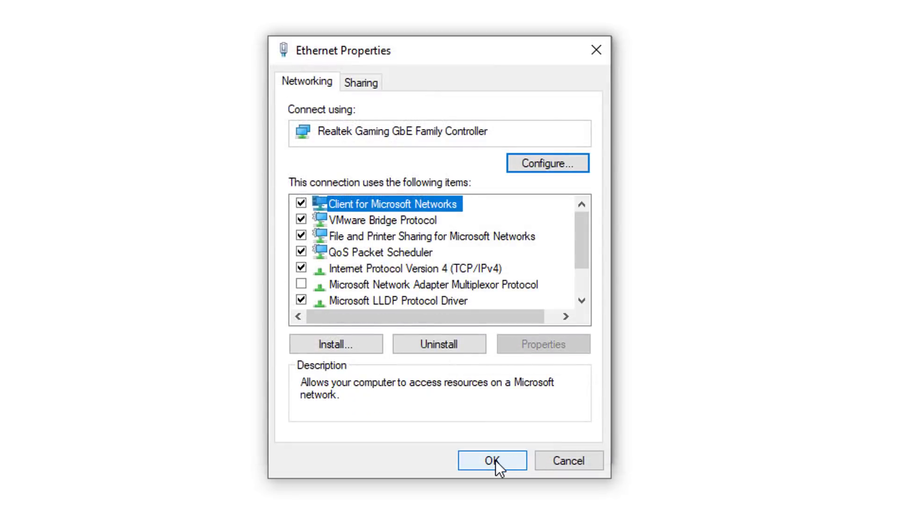